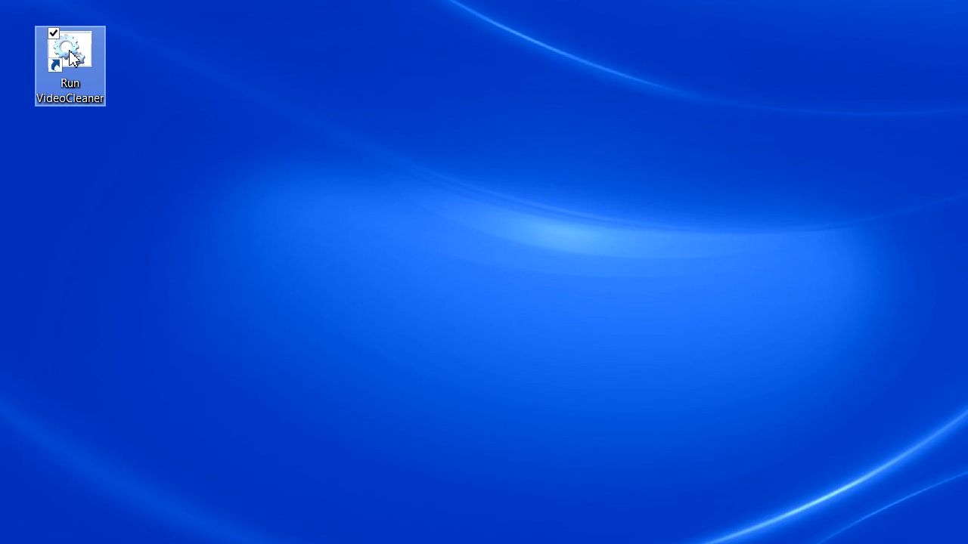
Launch VideoCleaner, open Dark.jpg and set the Compare view to Atop with TOOLS enabled.
double_click(72, 59)
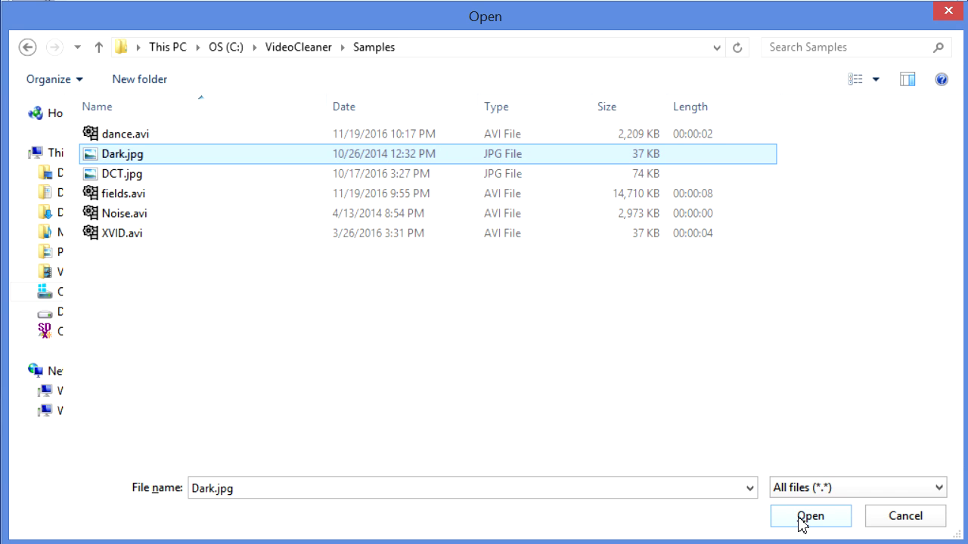
click(807, 516)
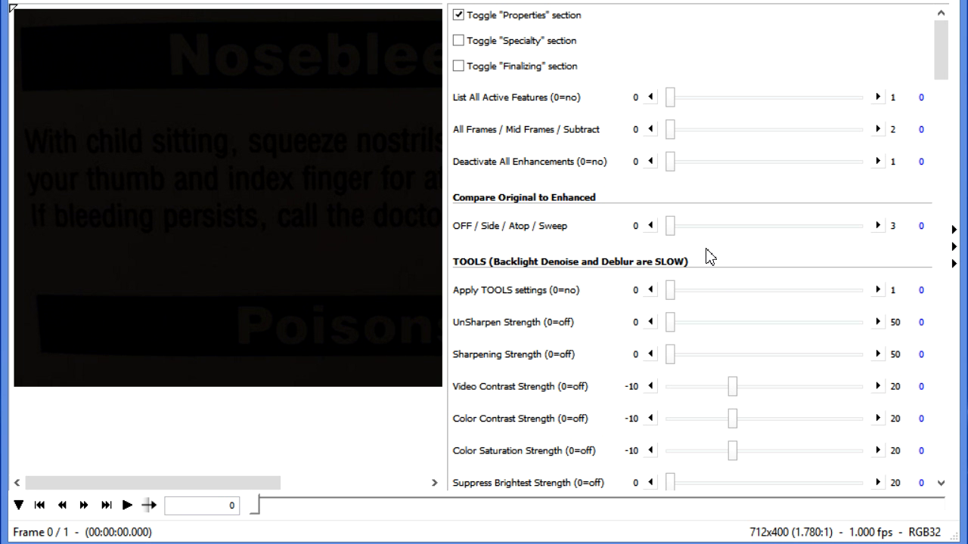
drag(671, 225, 794, 225)
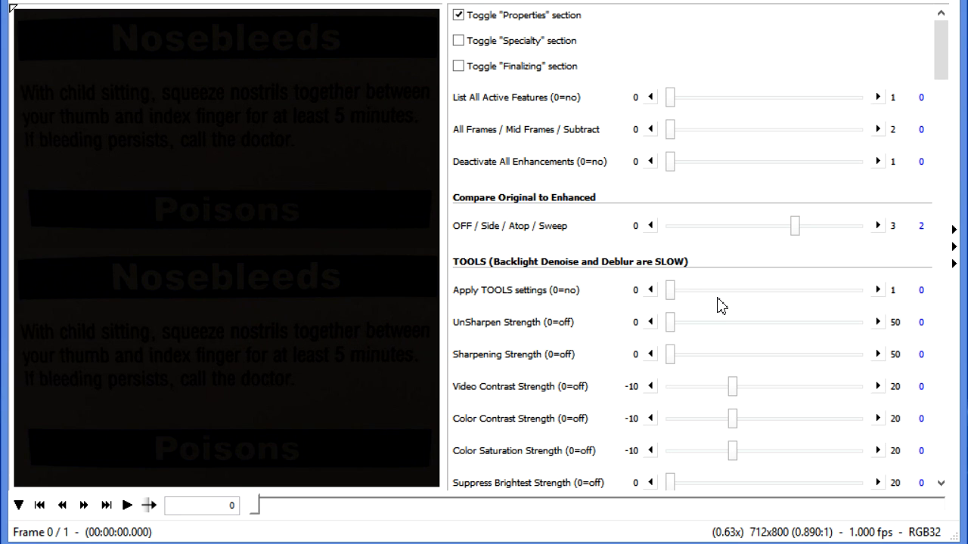
drag(669, 286, 907, 272)
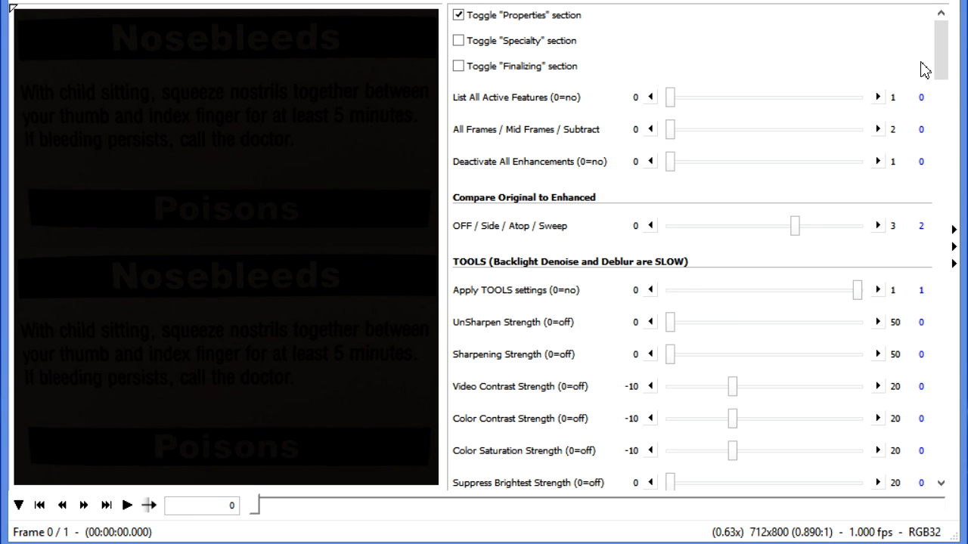
drag(944, 64, 952, 92)
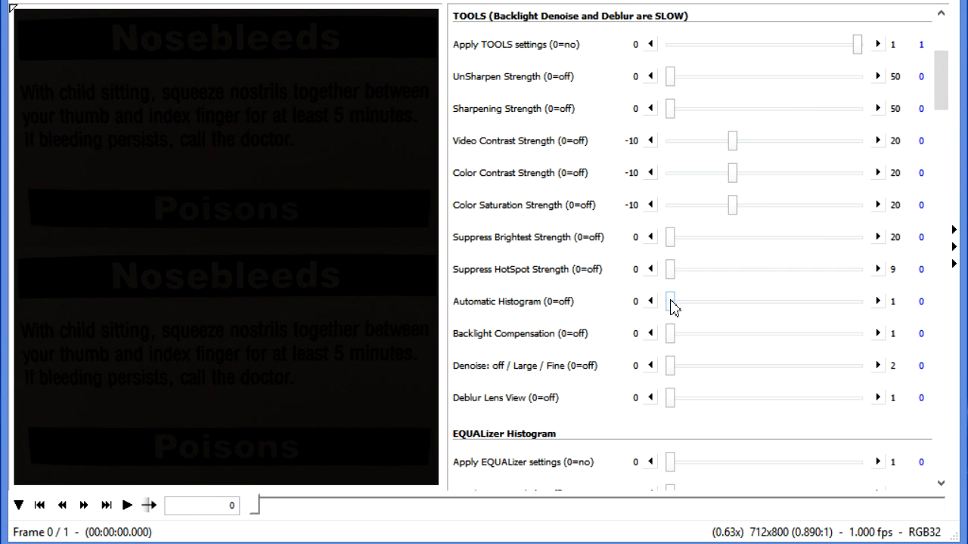
Turn on Automatic Histogram, Backlight compensation and the Deblur lens view.
drag(675, 307, 853, 300)
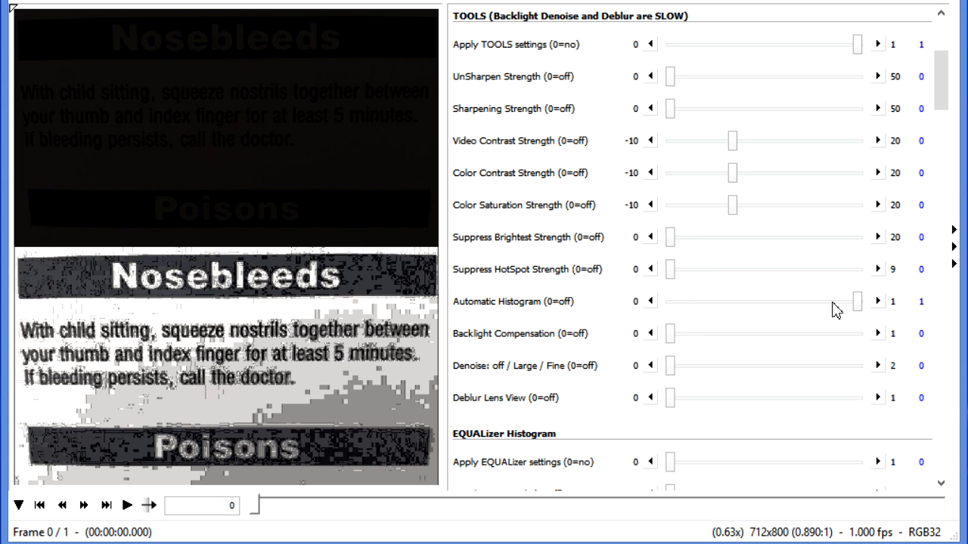
drag(670, 335, 794, 331)
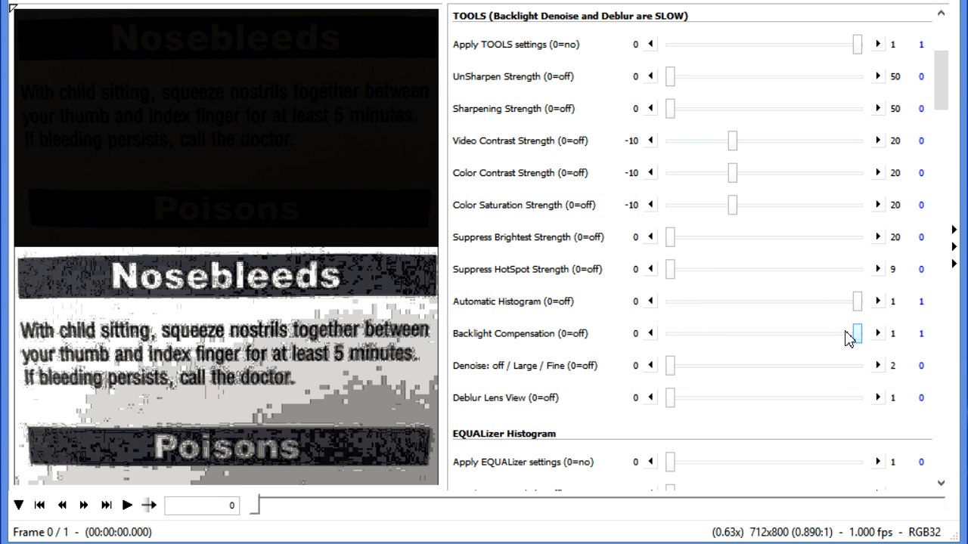
drag(669, 399, 855, 310)
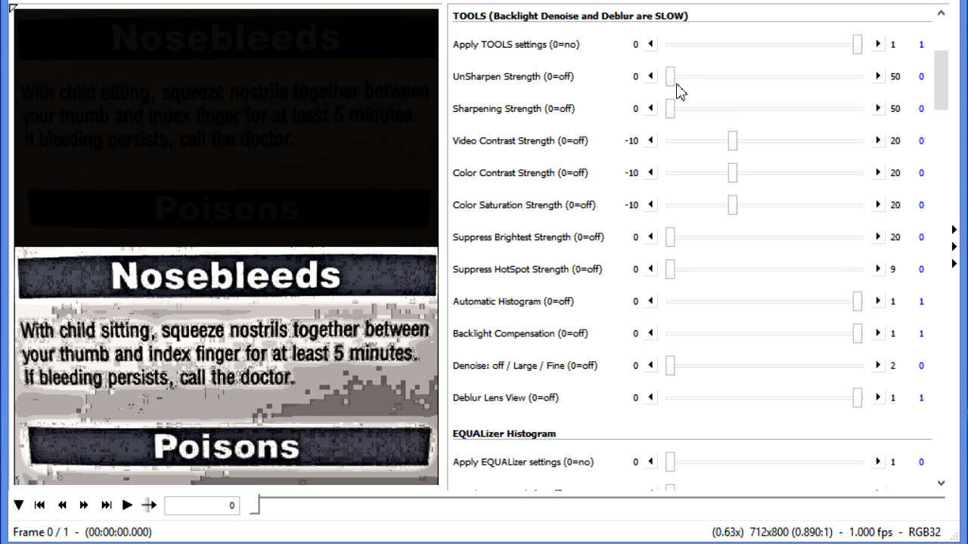
Raise UnSharpen strength to 50 and Video Contrast strength to 14.
drag(672, 77, 913, 65)
drag(734, 144, 821, 151)
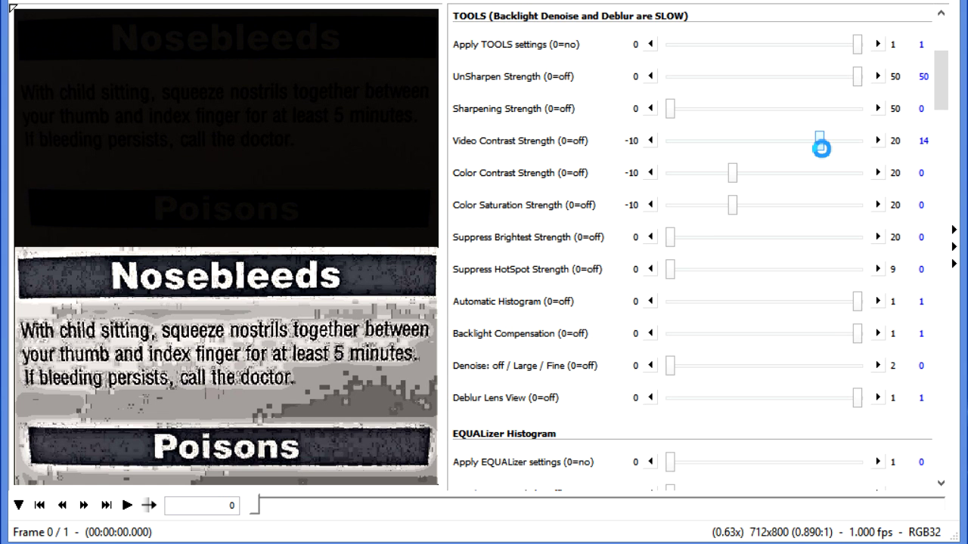
drag(942, 97, 945, 178)
drag(951, 130, 955, 168)
Enable the FORENSIC filters and set Sobel edge detection to level 2.
click(878, 44)
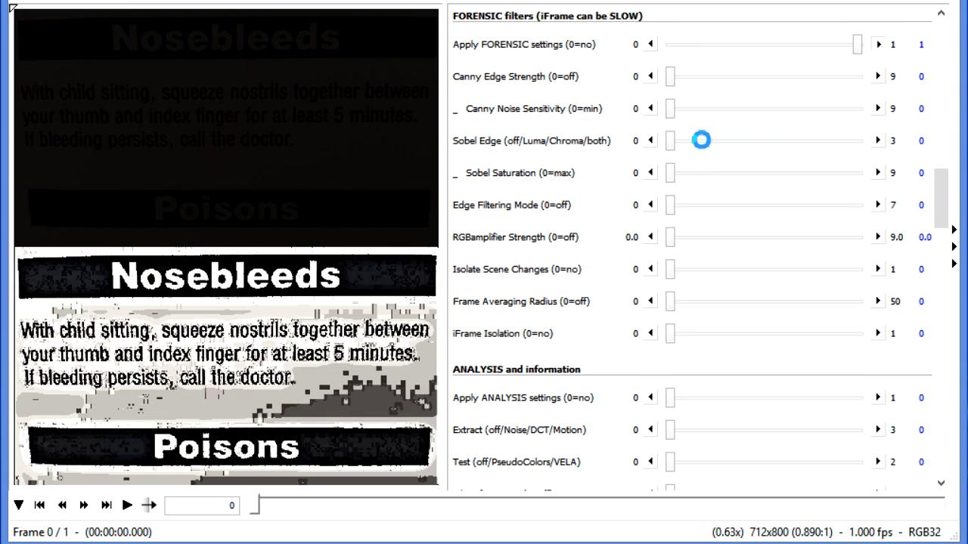
drag(672, 146, 785, 142)
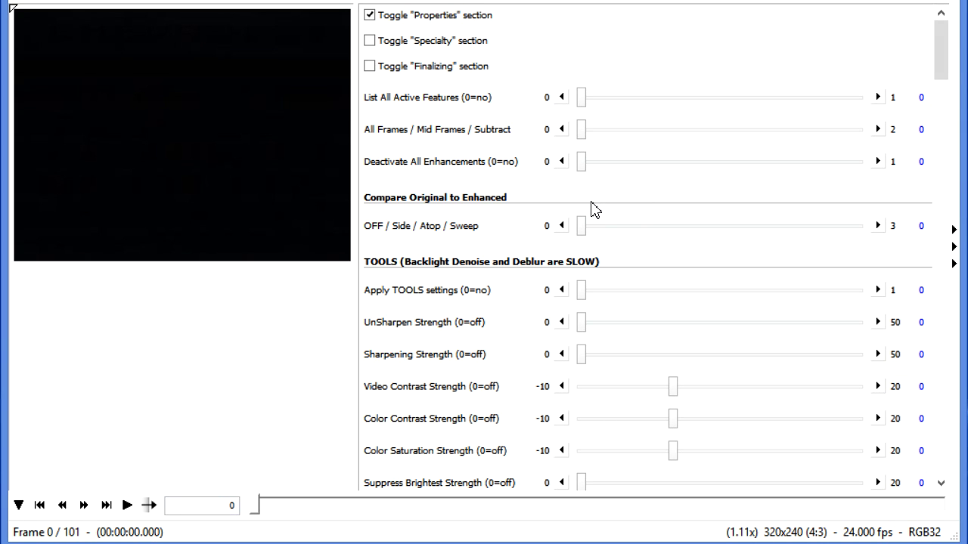
Set Compare to Atop and switch on TOOLS with Automatic Histogram for the dark clip.
drag(583, 224, 734, 218)
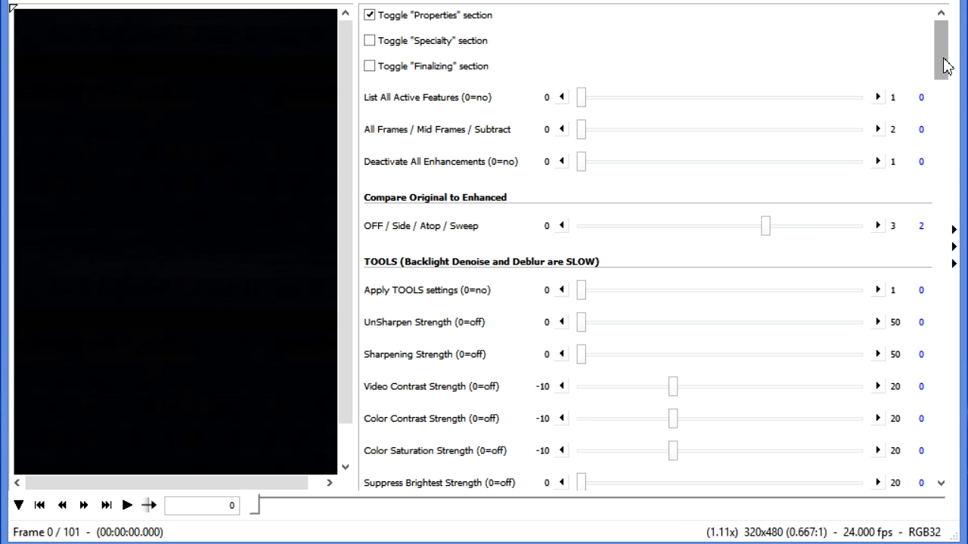
drag(945, 67, 947, 90)
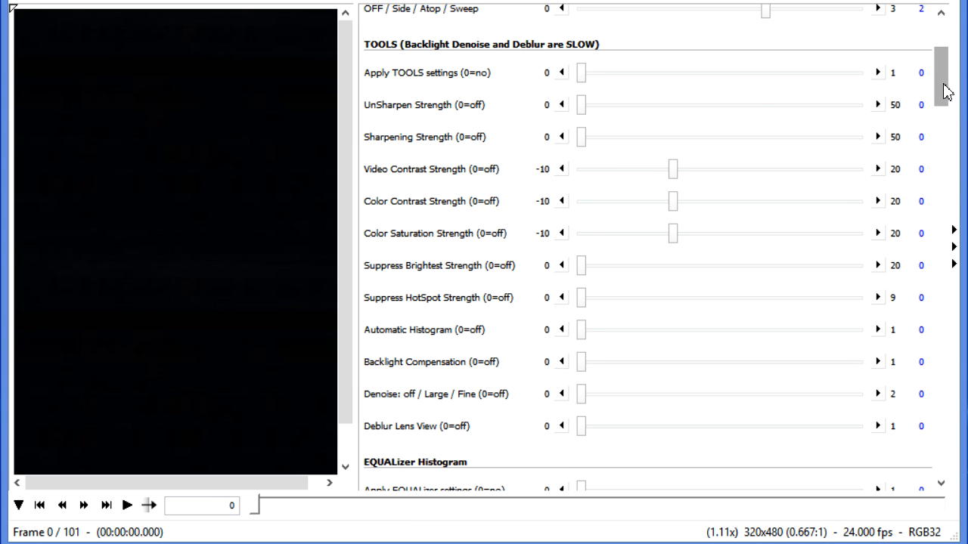
click(878, 73)
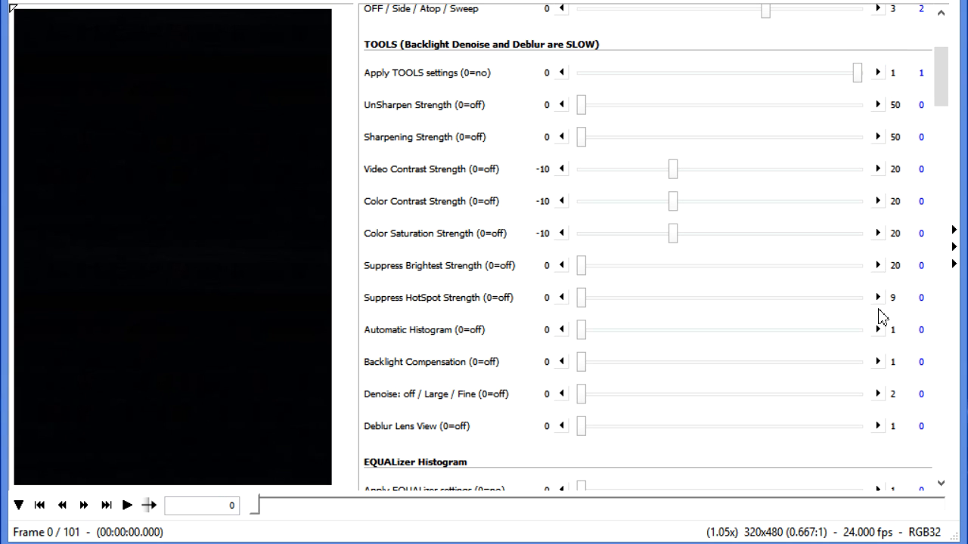
click(877, 329)
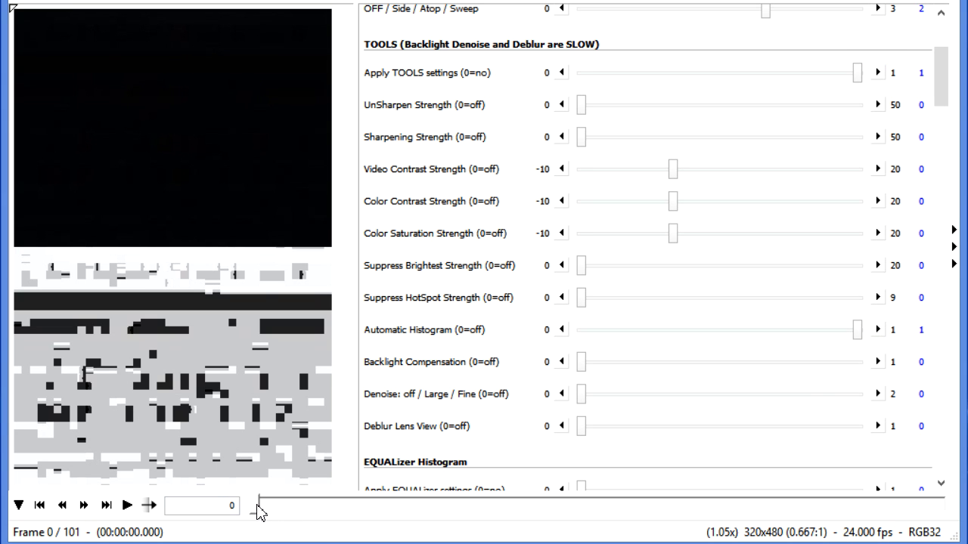
Move to frame 50 and set Video Contrast to 10 and Color Contrast to 5.
drag(259, 510, 603, 523)
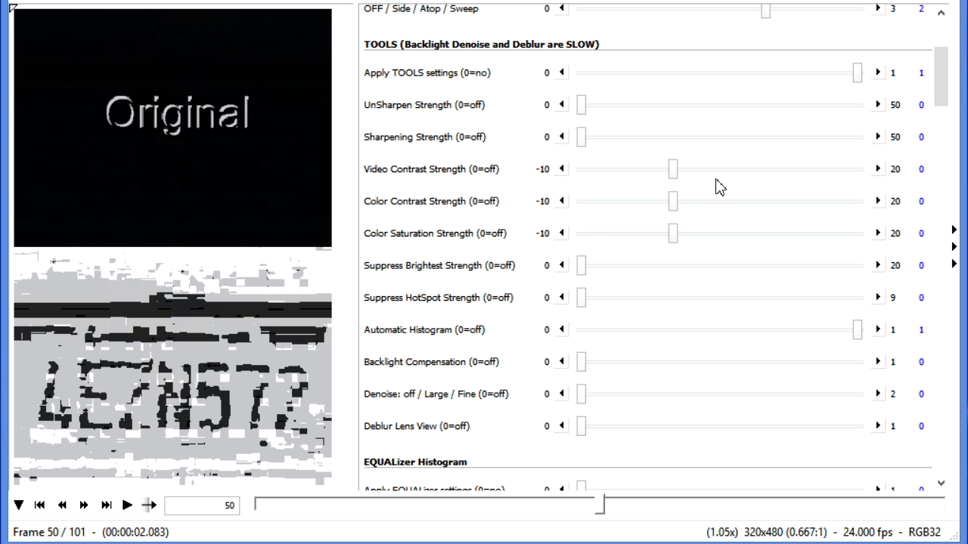
drag(677, 170, 768, 193)
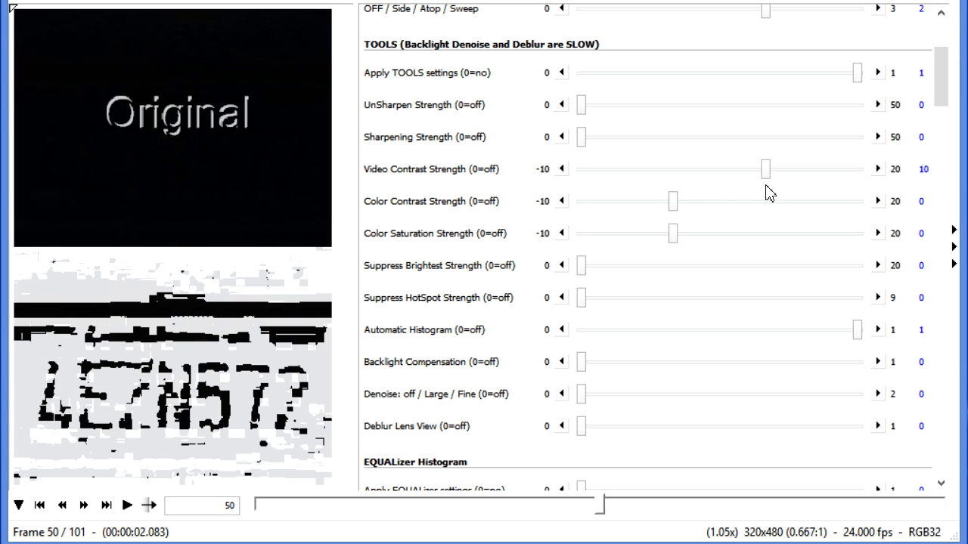
drag(675, 204, 724, 214)
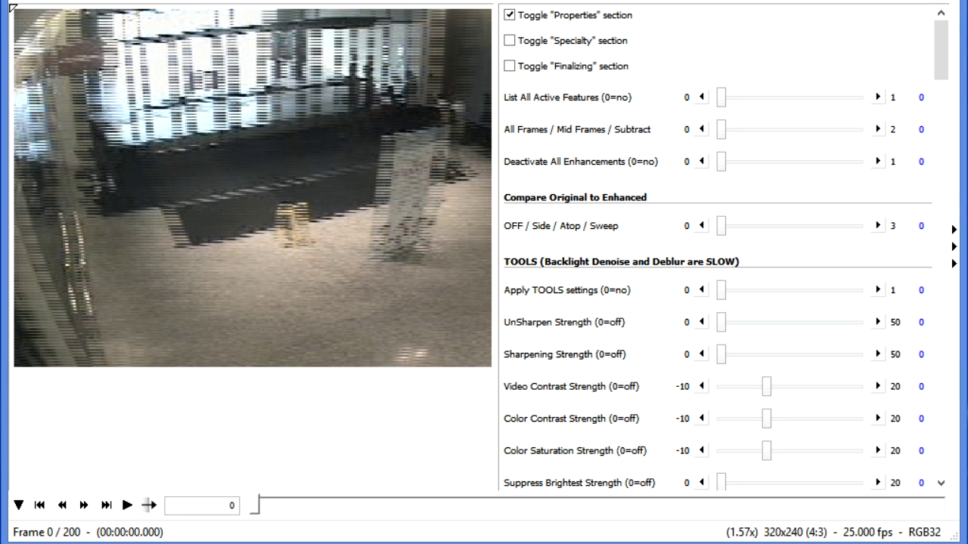
Step one frame forward through the lobby clip, then back to frame 0.
key(Right)
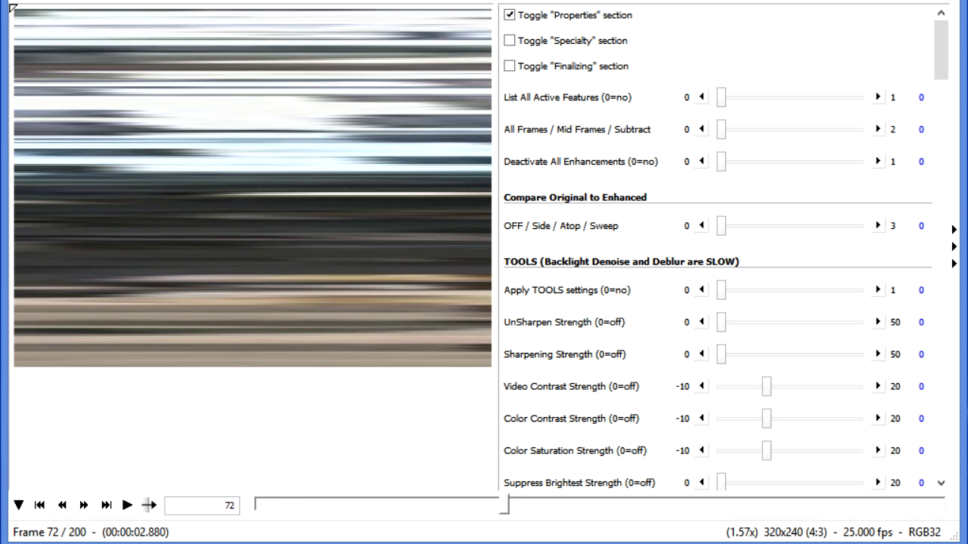
key(Left)
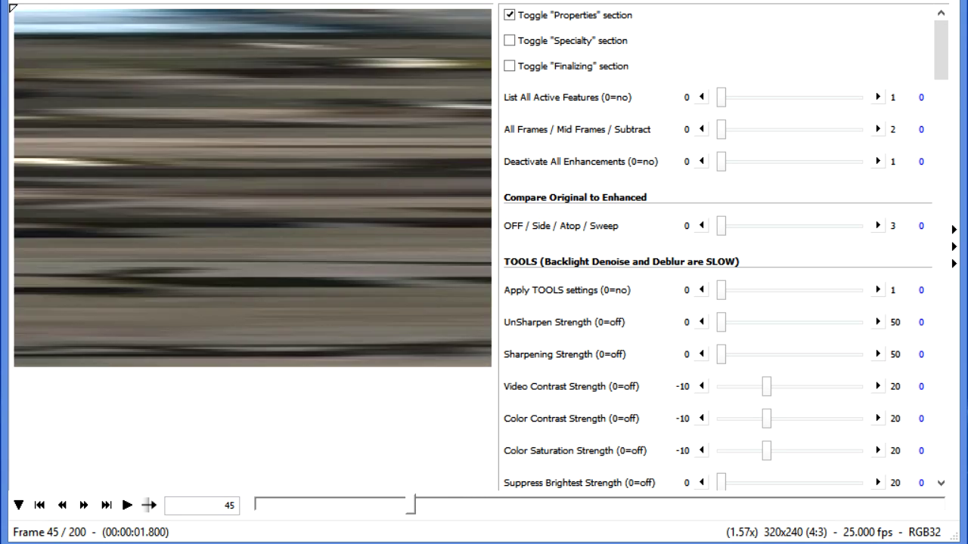
key(Left)
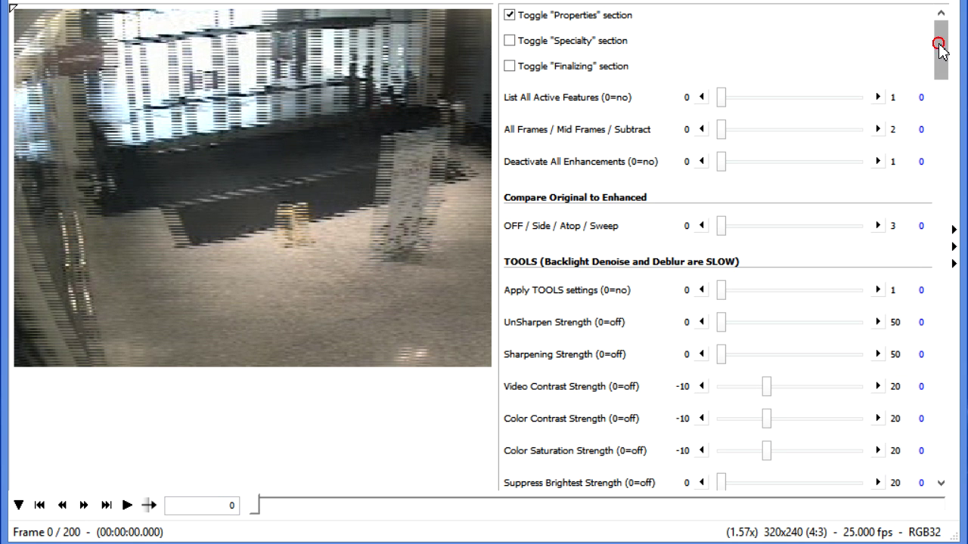
Enable FIELDS settings and set Horizontal Alignment to 10 to remove interlace combing.
drag(939, 43, 951, 316)
click(879, 105)
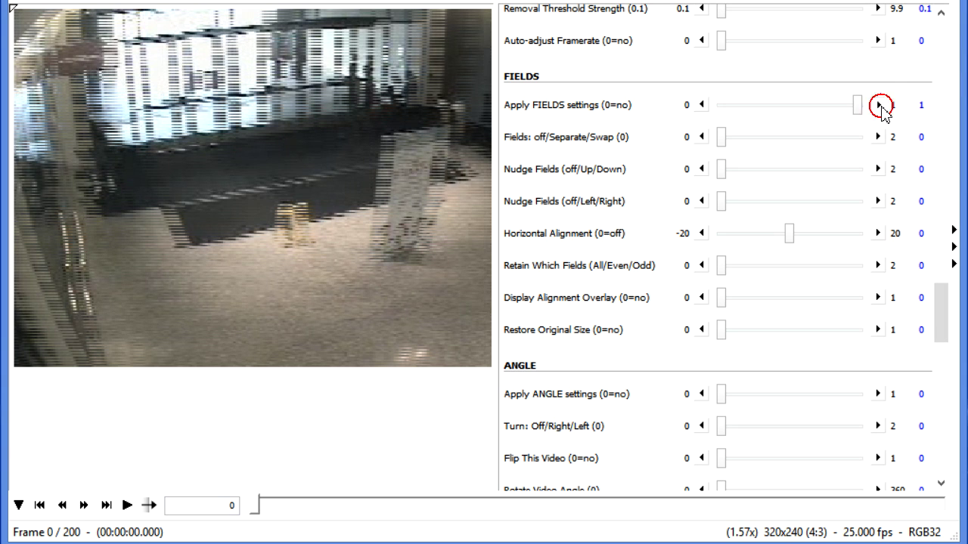
drag(791, 236, 821, 251)
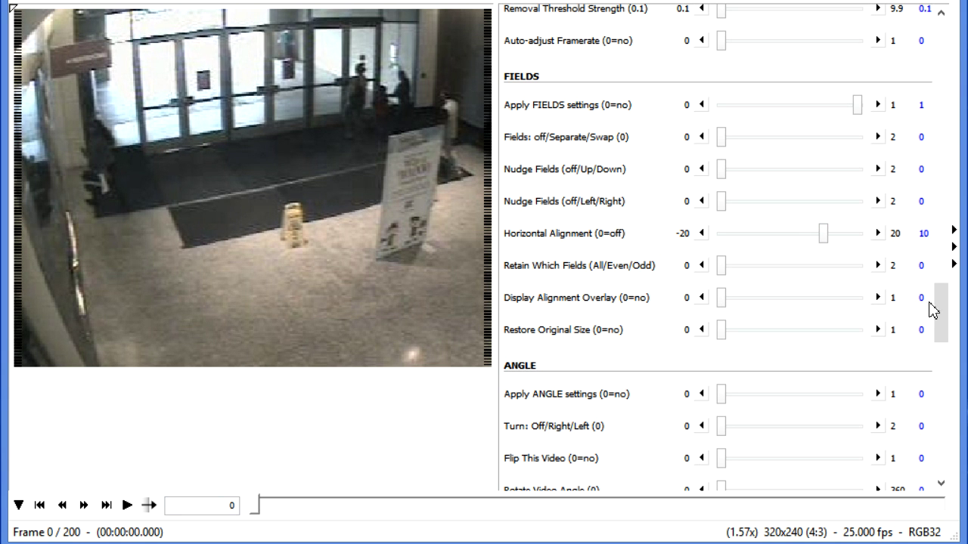
drag(940, 316, 960, 420)
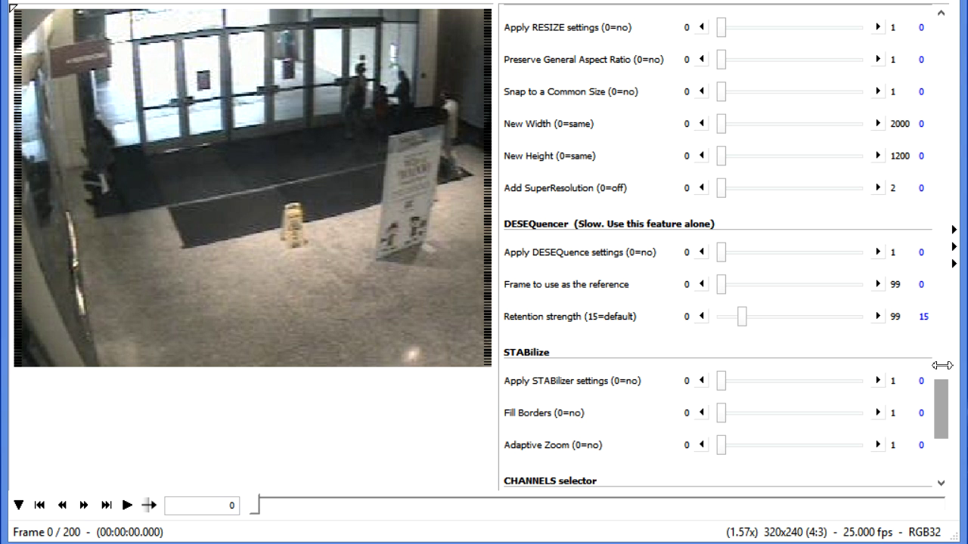
Enable DESEQuence to reduce the lobby clip to 102 frames and play it.
click(877, 253)
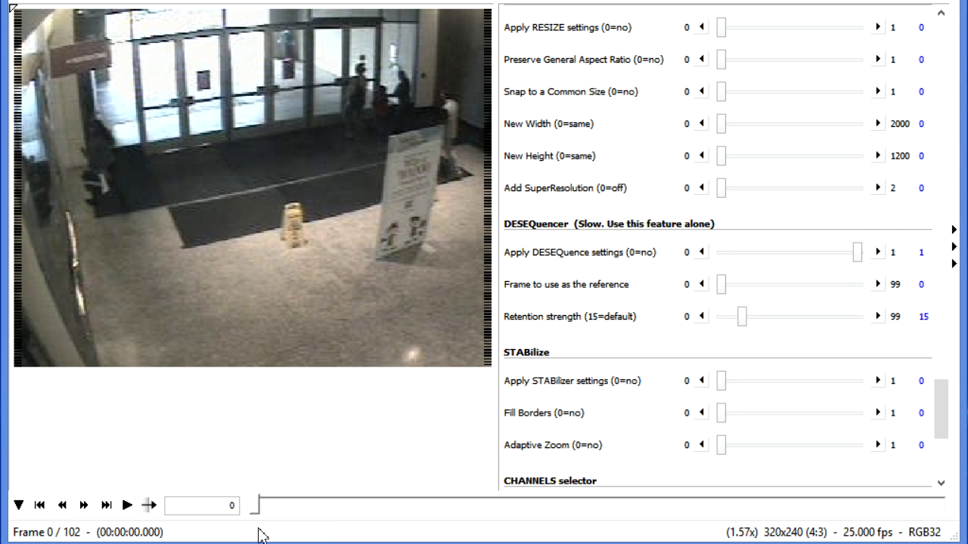
key(space)
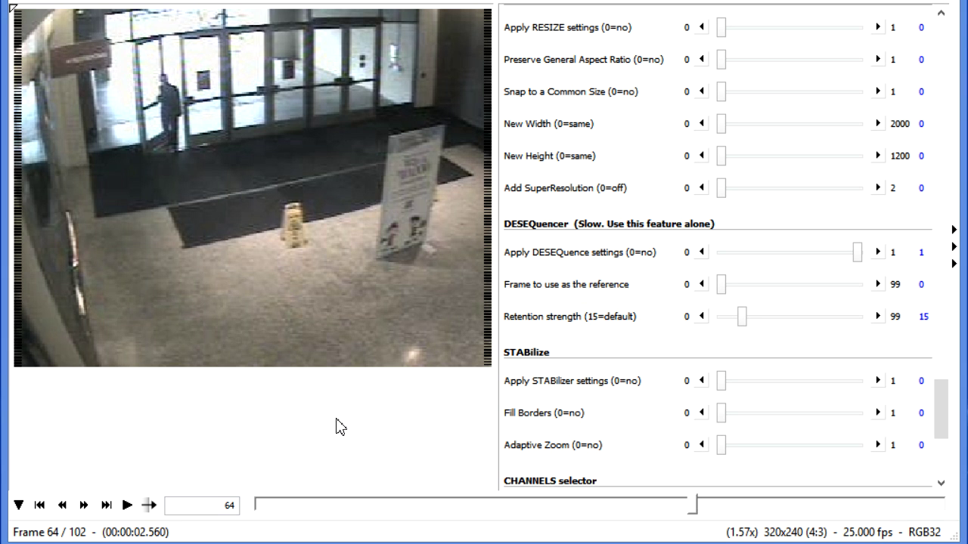
Enable TOOLS on the lobby clip with sharpening 20 and video contrast 10.
drag(940, 411, 952, 79)
click(877, 100)
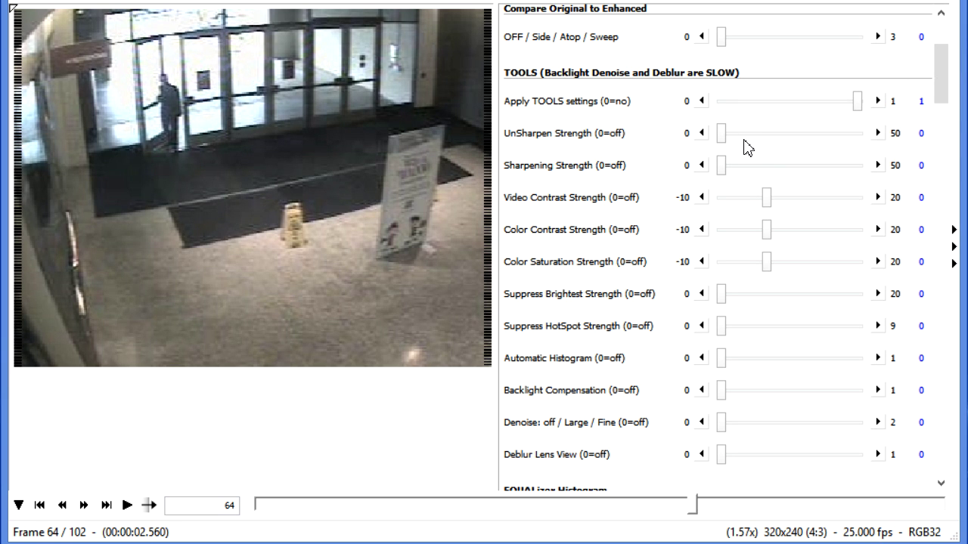
drag(721, 165, 780, 162)
click(703, 164)
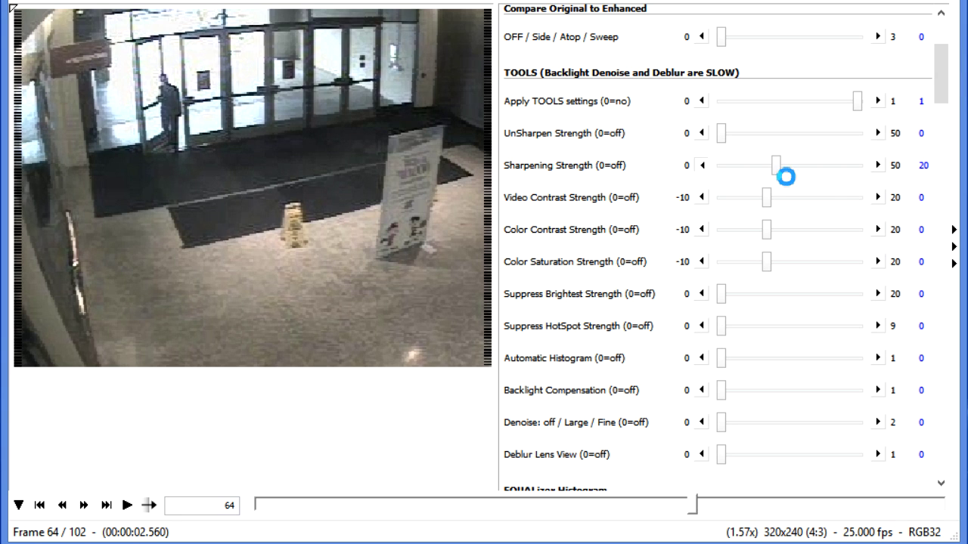
drag(767, 199, 813, 208)
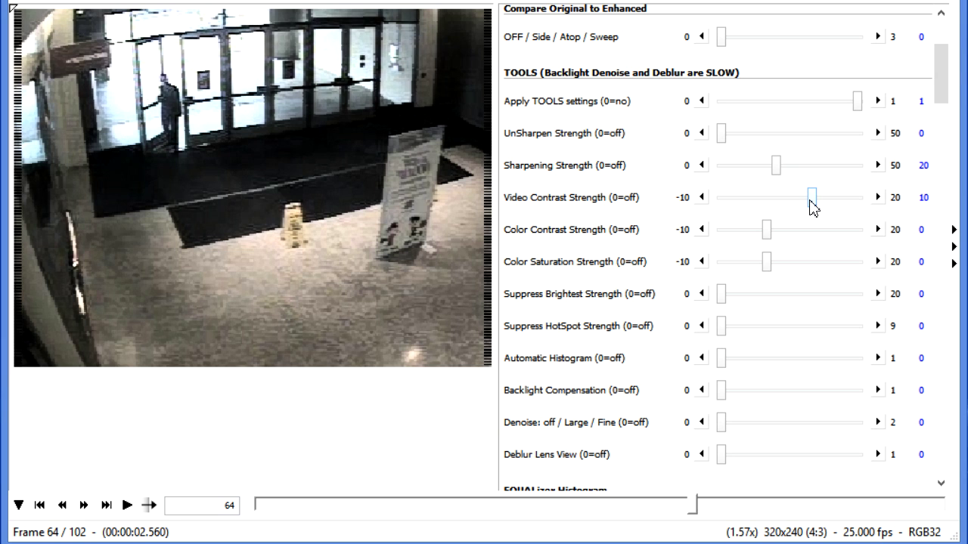
Set colour contrast to 5, turn on backlight compensation and set denoise to Fine (2).
click(766, 231)
drag(768, 231, 789, 234)
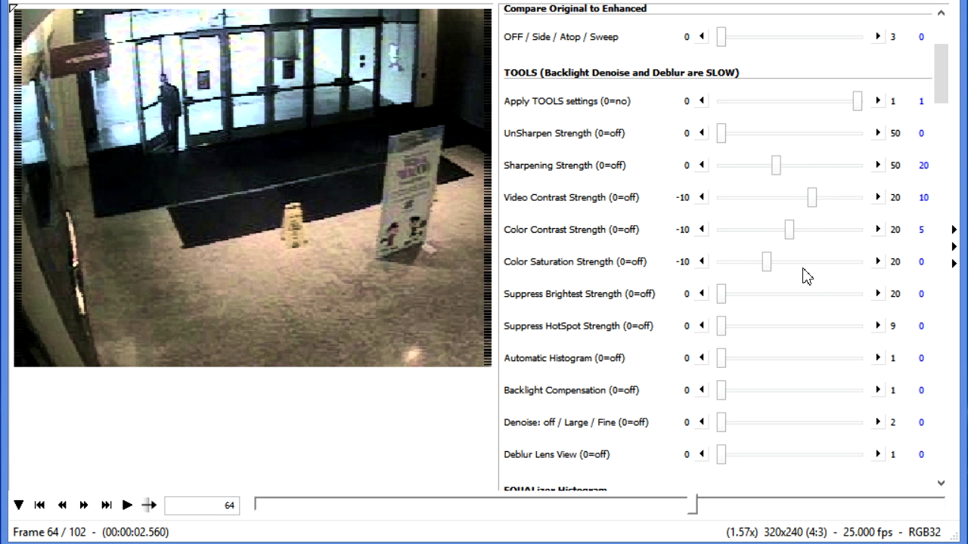
click(879, 391)
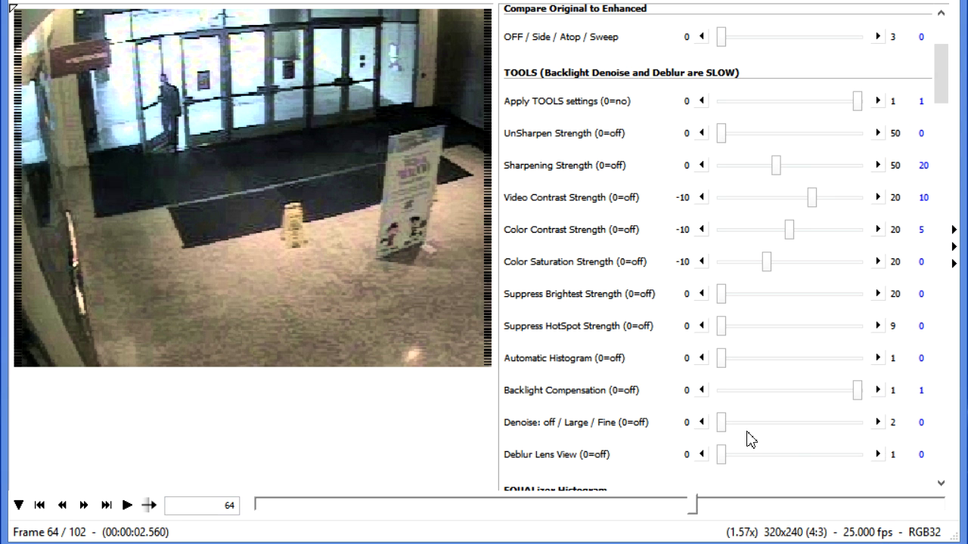
drag(721, 423, 862, 414)
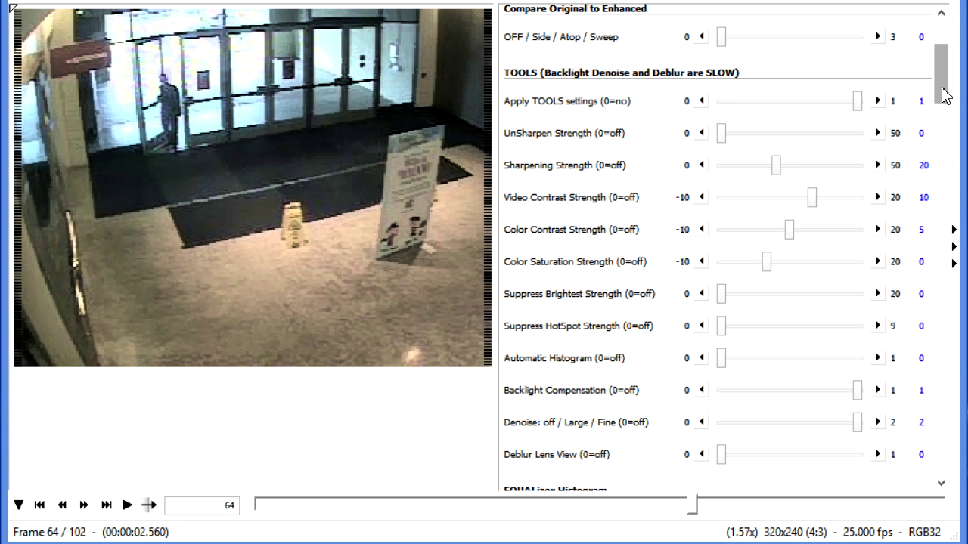
drag(944, 91, 941, 385)
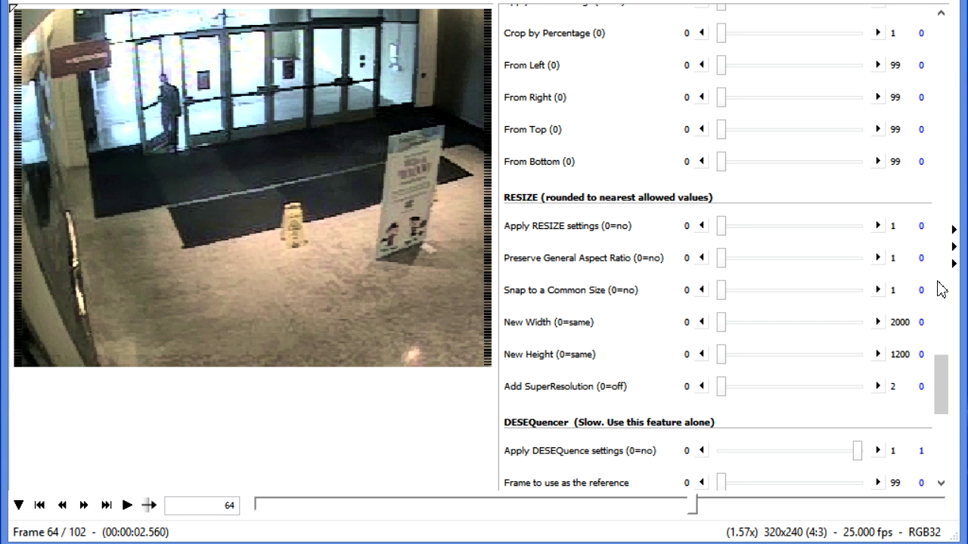
Set Apply RESIZE and Add SuperResolution to 1, enlarging the clip from 320x240 to 480x360.
click(878, 225)
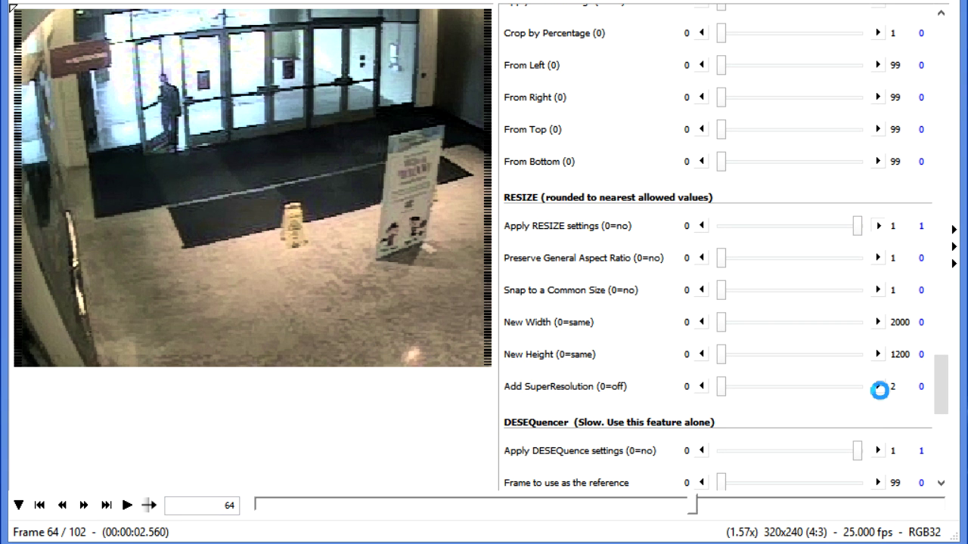
click(878, 387)
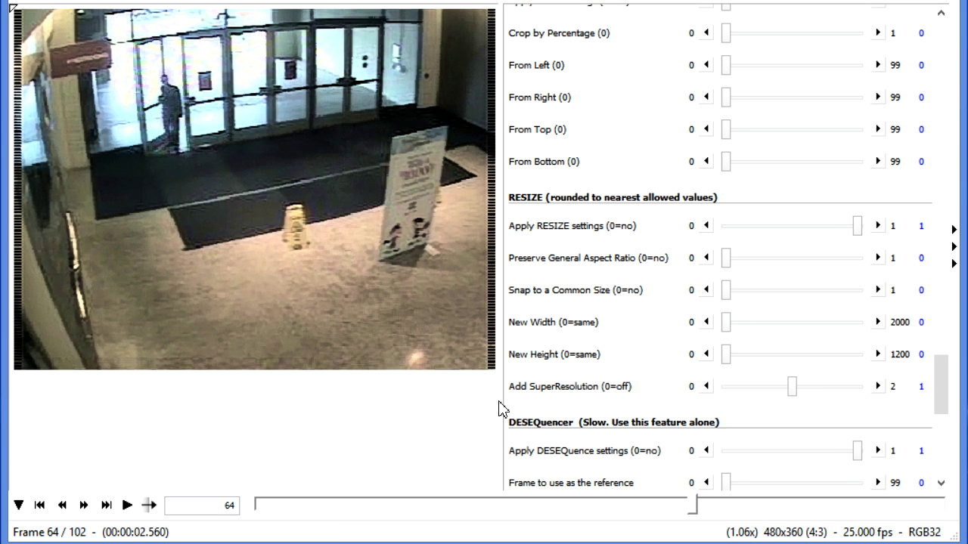
drag(942, 396, 941, 51)
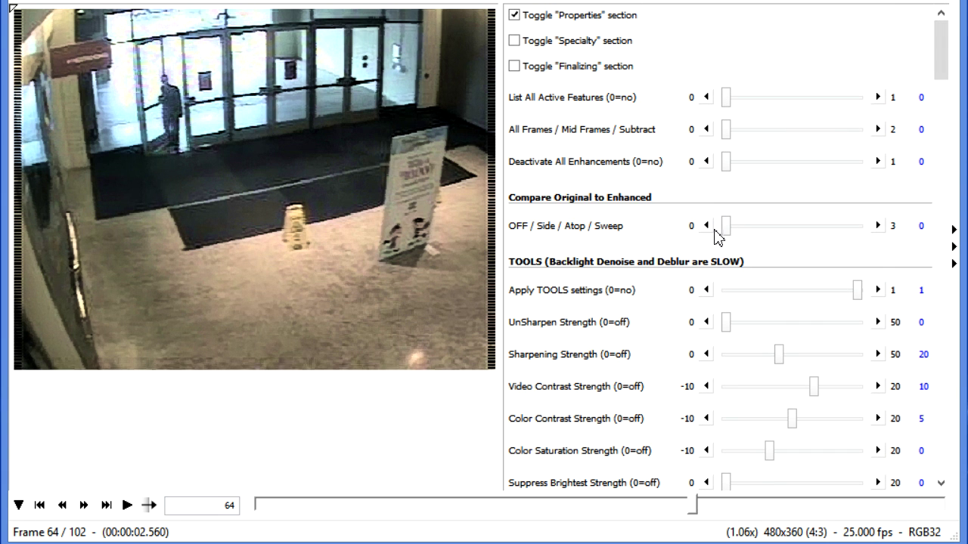
Set the compare mode to Atop (2) and List All Active Features to 1.
drag(727, 227, 812, 227)
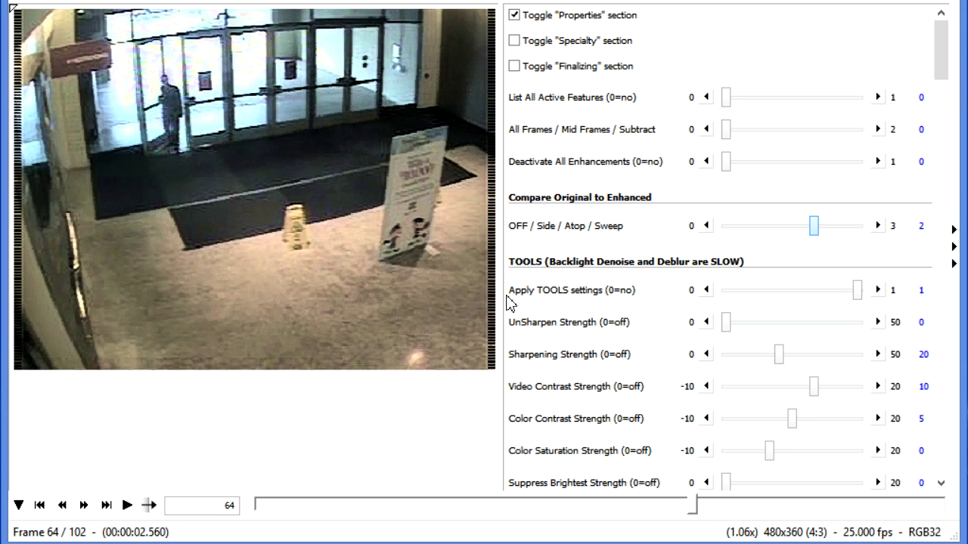
drag(503, 296, 499, 297)
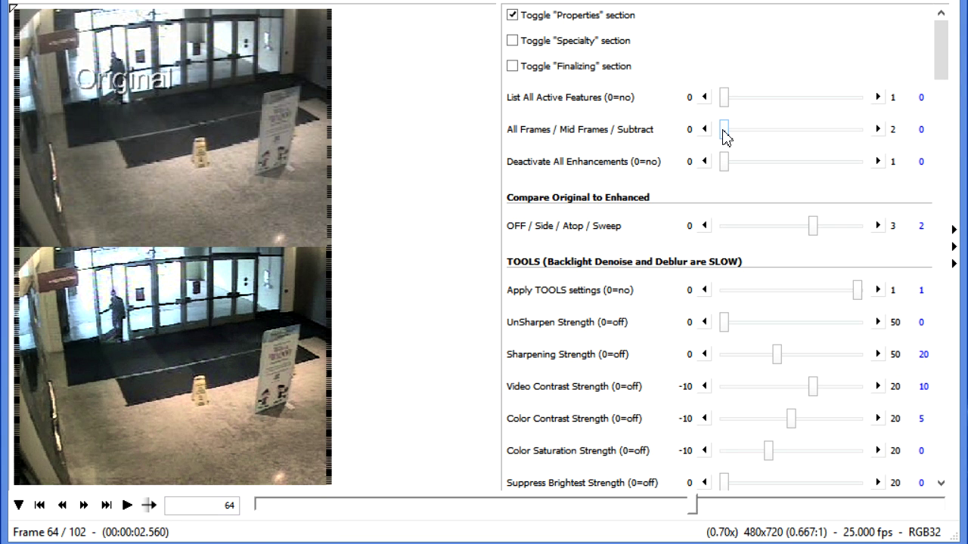
drag(724, 97, 877, 97)
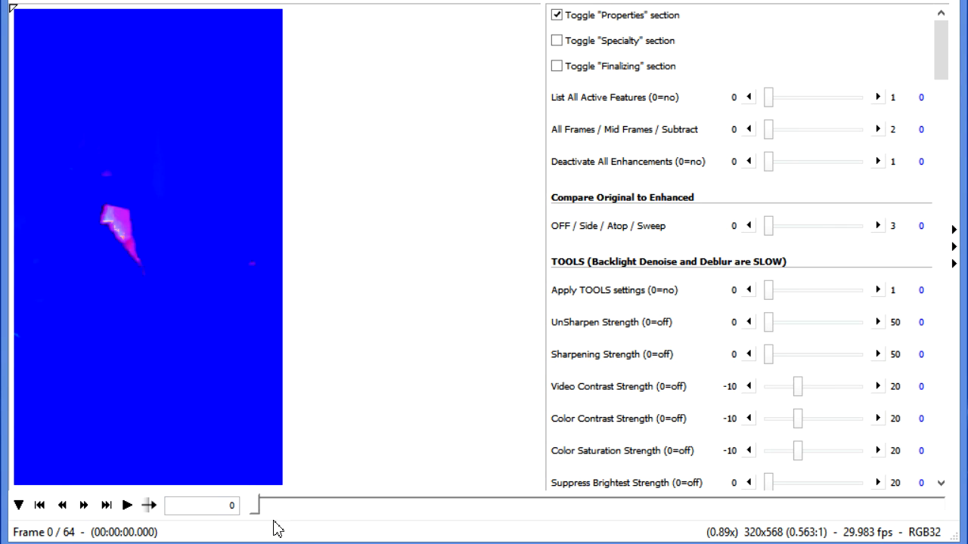
Go to frame 25, set compare mode to Side (1) and Apply TOOLS to 1.
drag(257, 507, 531, 536)
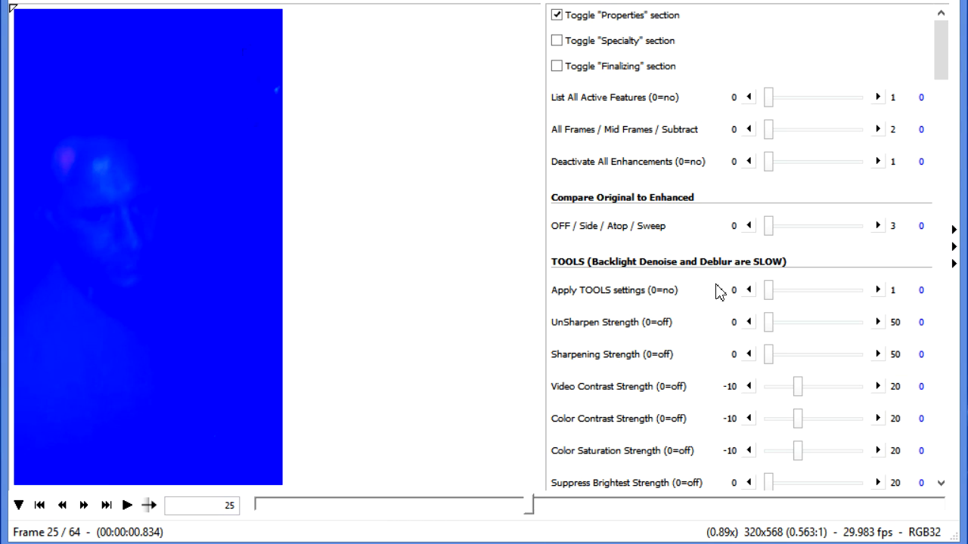
drag(771, 228, 804, 234)
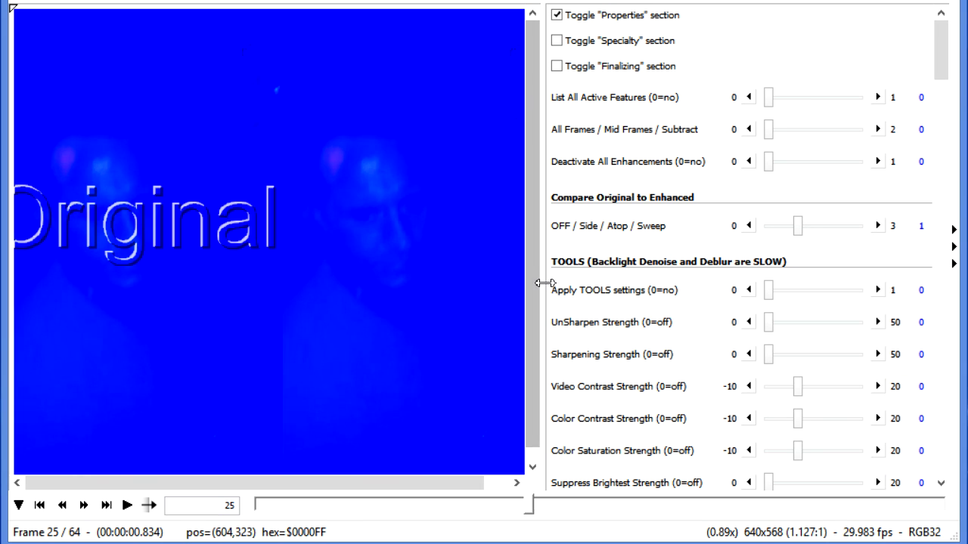
drag(540, 281, 541, 283)
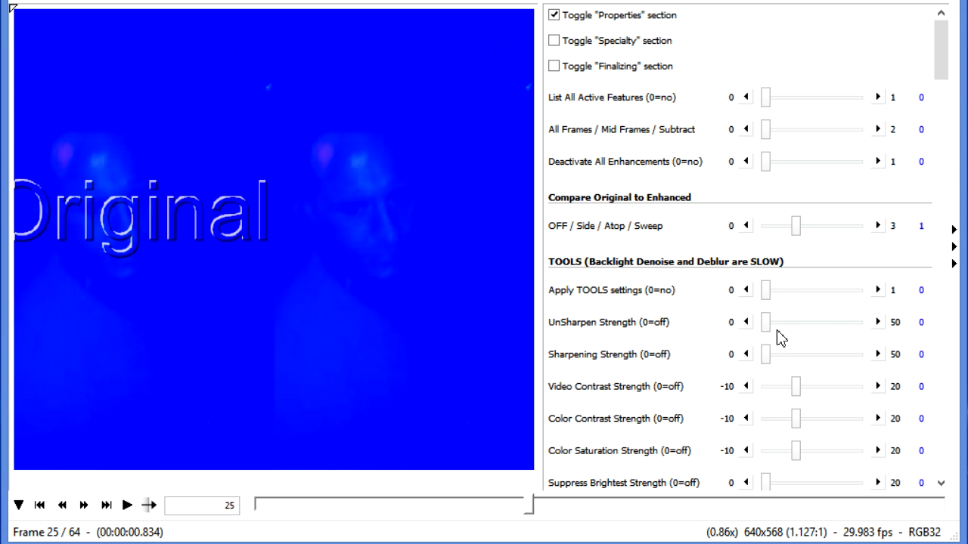
click(877, 292)
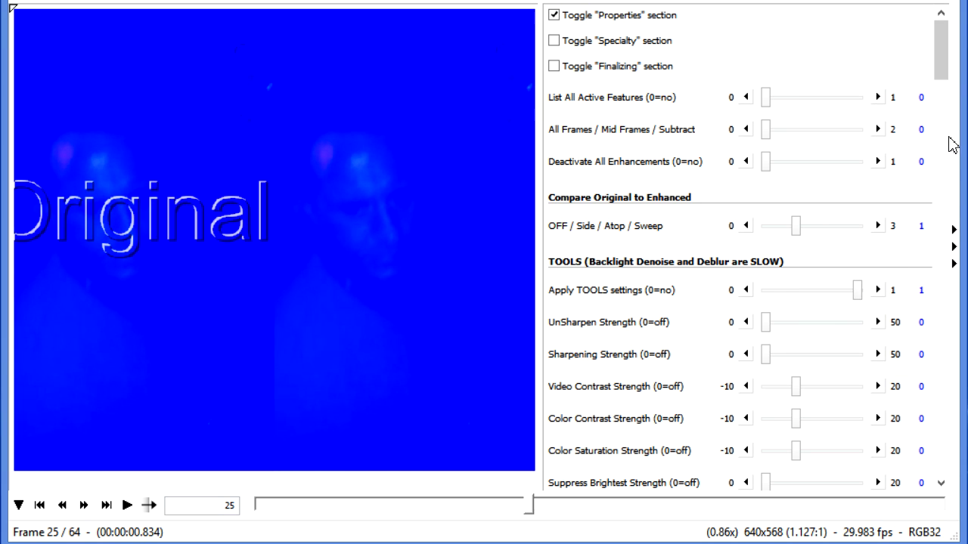
Turn on Automatic Histogram, set Color Contrast to 10, and Sharpening and UnSharpen to 25.
drag(945, 78, 952, 106)
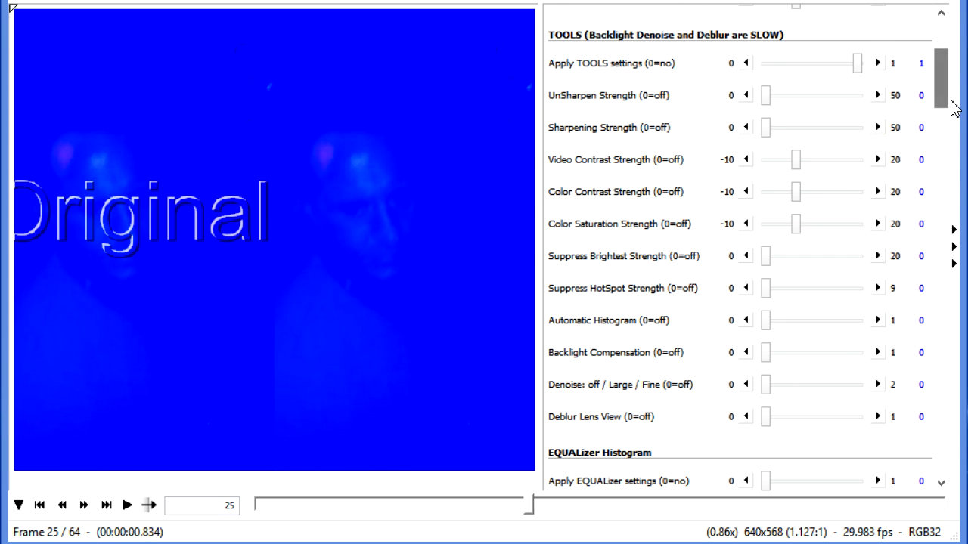
click(878, 320)
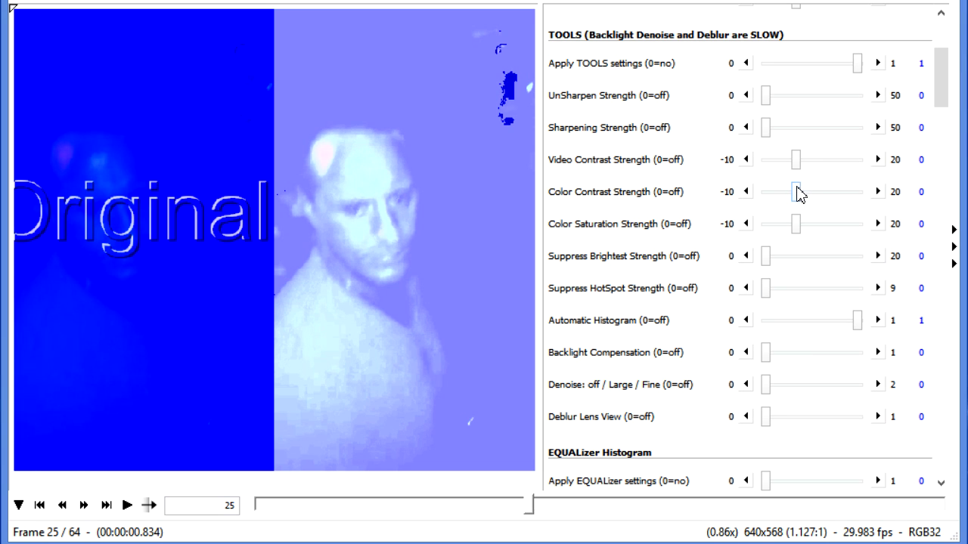
drag(799, 194, 829, 201)
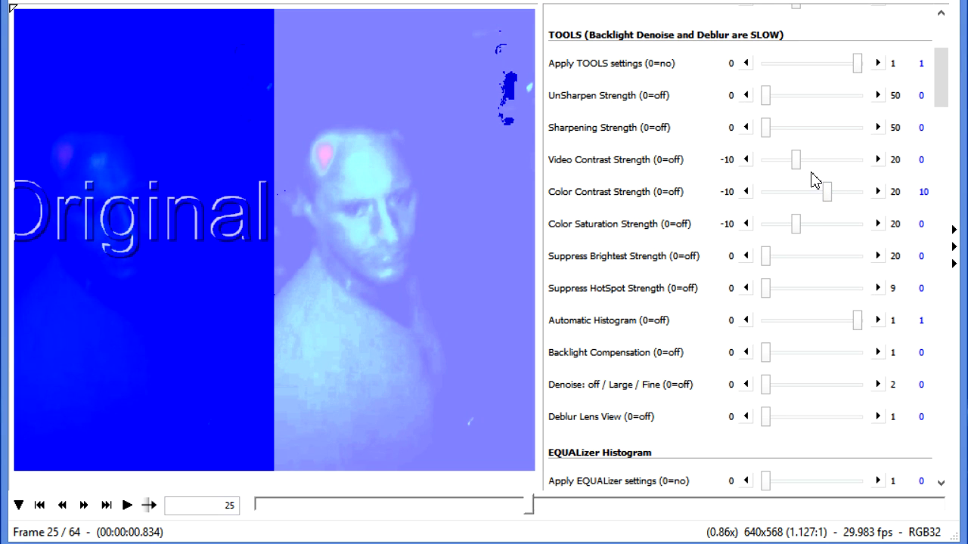
drag(768, 128, 814, 139)
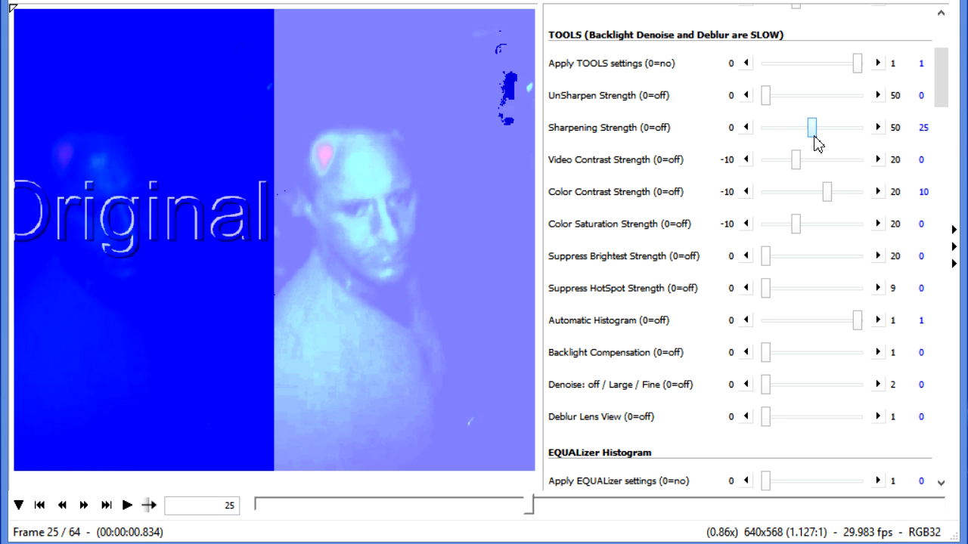
drag(766, 96, 810, 105)
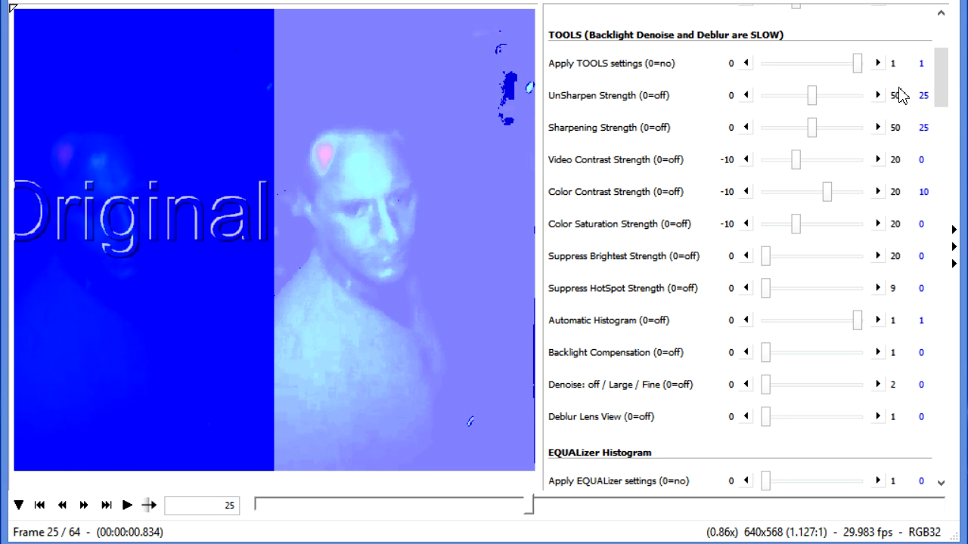
Enable the CURVE lighting balance with a gamma multiplier of 0.7.
drag(937, 93, 950, 148)
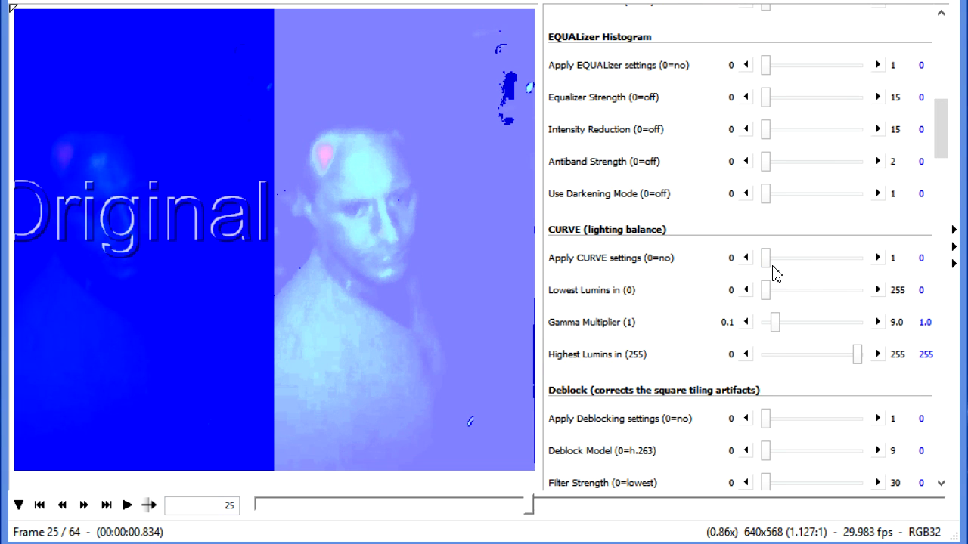
click(816, 256)
drag(774, 323, 771, 325)
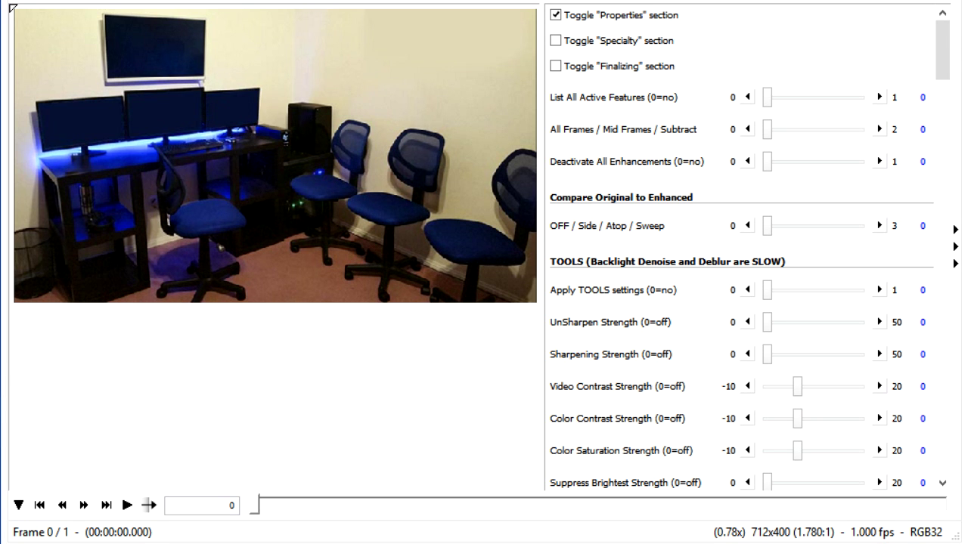
Apply ANALYSIS settings with Extract at 2 (DCT), reducing the room photo to an edge map.
drag(943, 43, 957, 161)
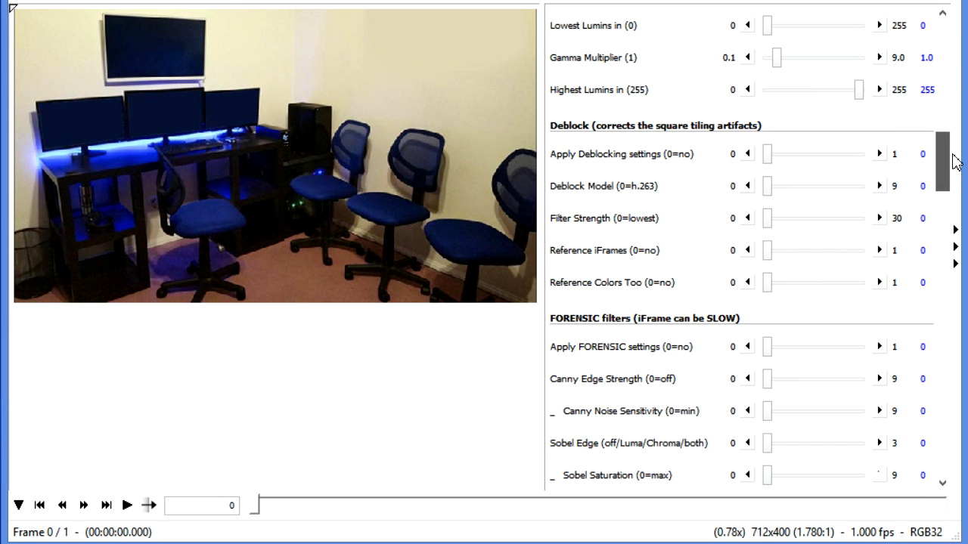
scroll(956, 161, down, 6)
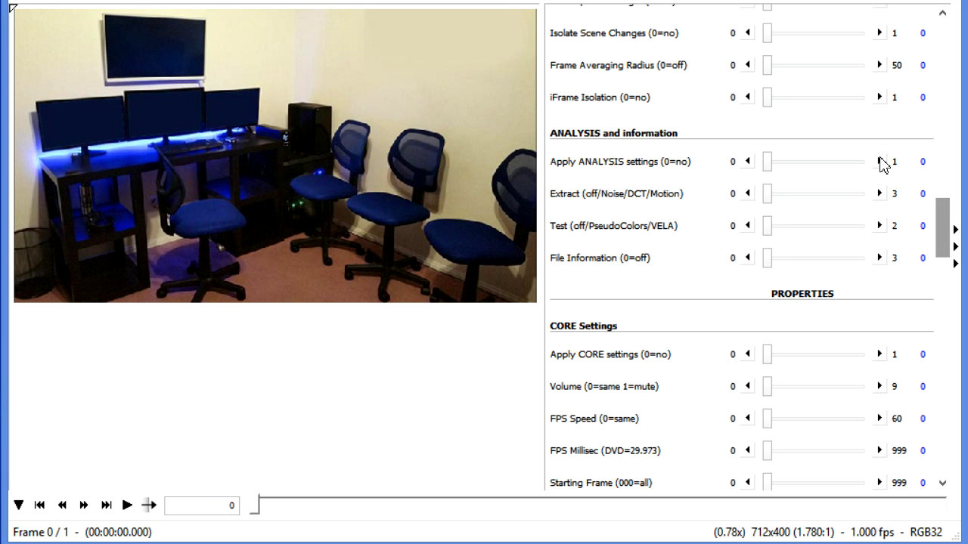
click(879, 161)
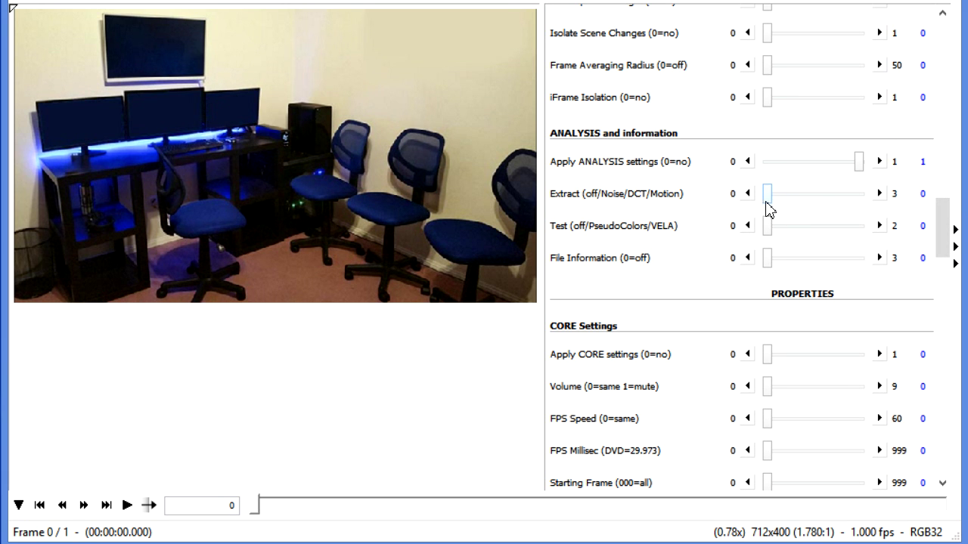
drag(769, 201, 830, 205)
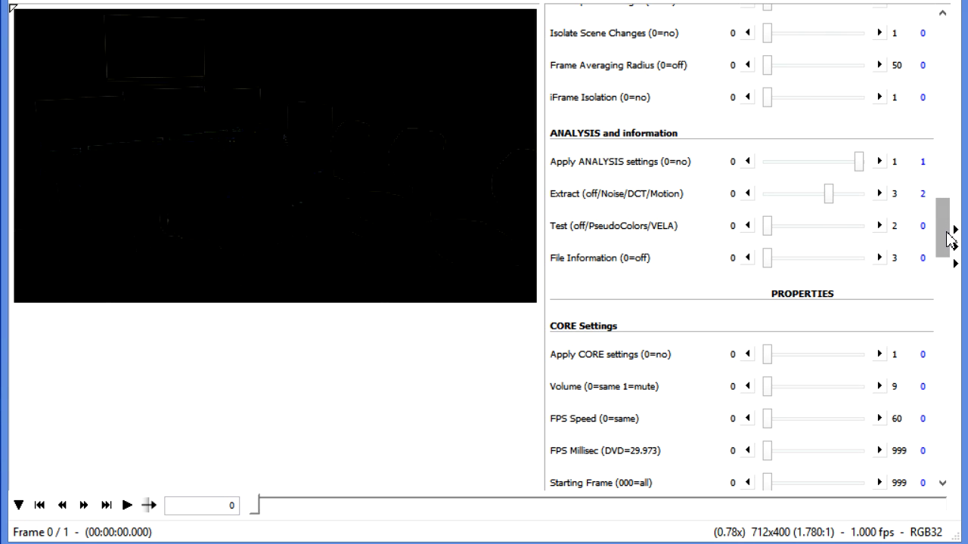
drag(951, 239, 965, 126)
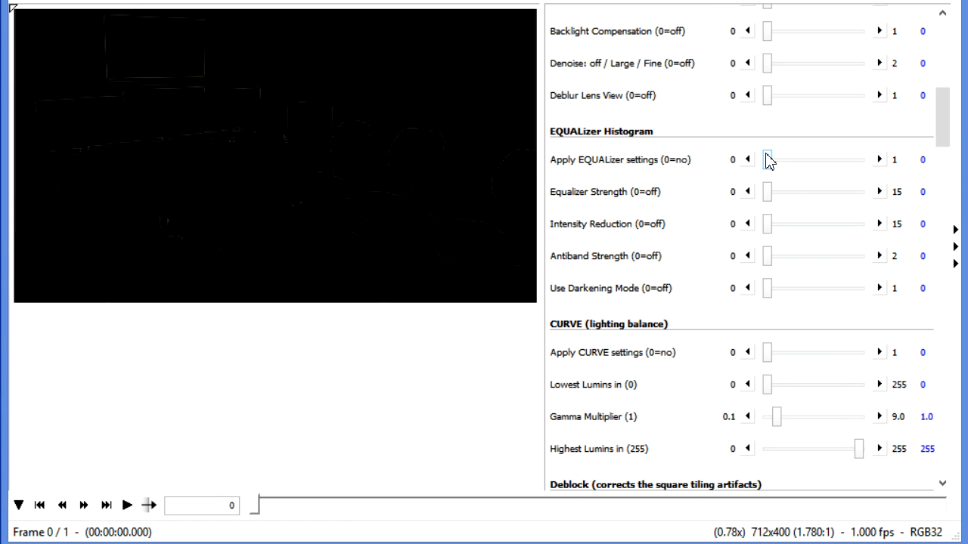
Set Apply EQUALizer settings to 1 on the DCT edge map.
drag(767, 161, 866, 162)
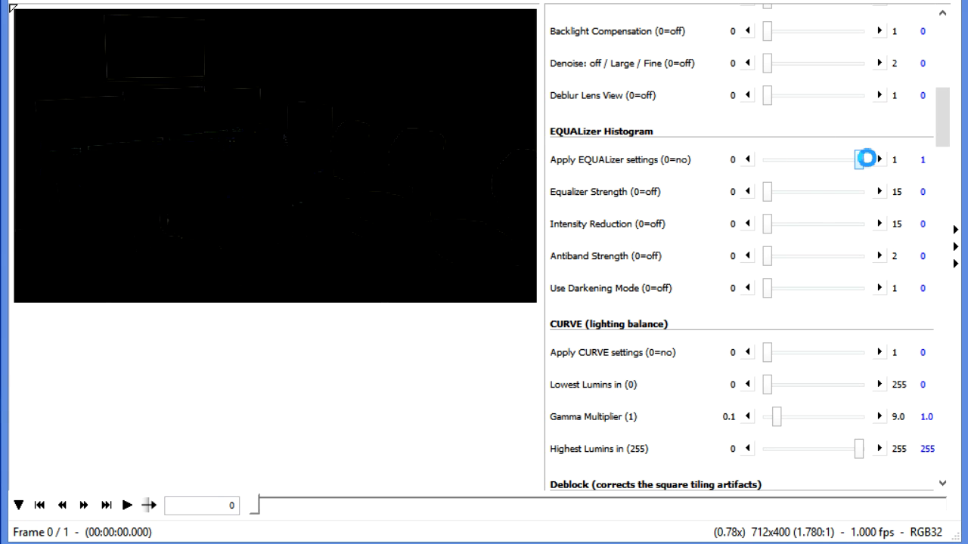